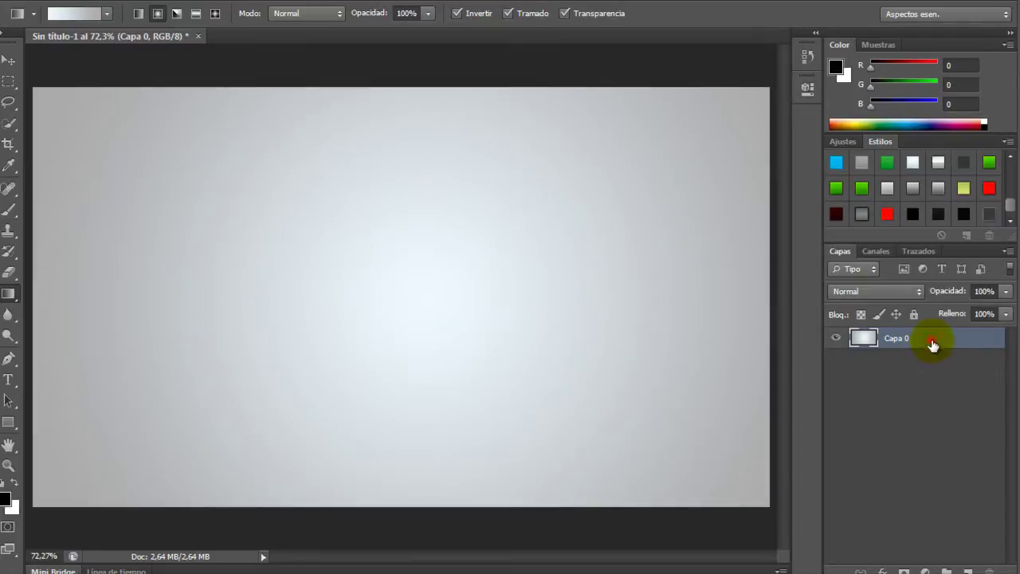
# Step: Drag an inverted radial gradient across Capa 0 for a light grey-to-white background
pyautogui.moveTo(932, 343); pyautogui.dragTo(946, 338)
# Step: Add the word PHOTO in black Alégre Sans NC Bold, scaled to about 350 pt
pyautogui.press('t')
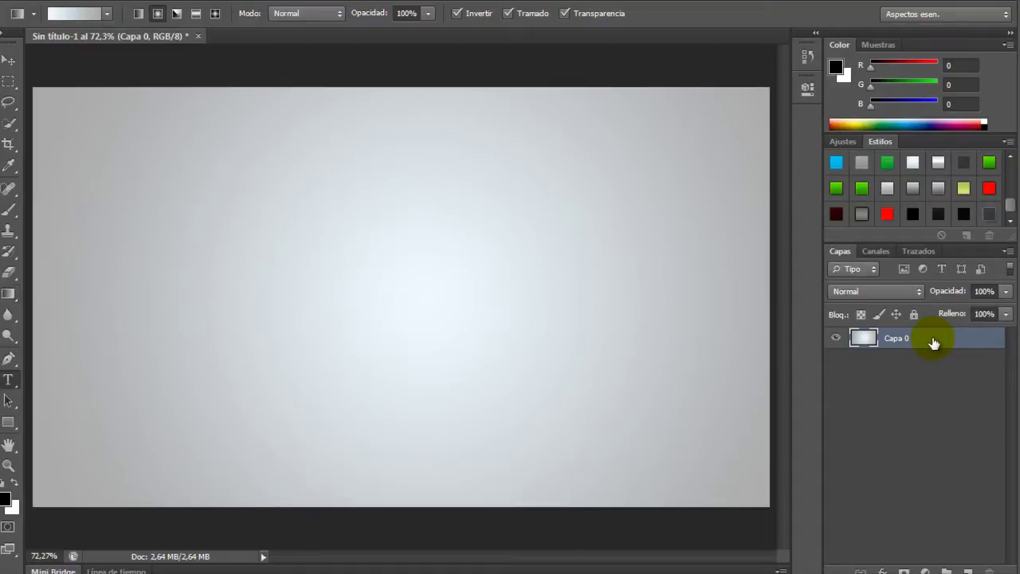
pyautogui.click(9, 381)
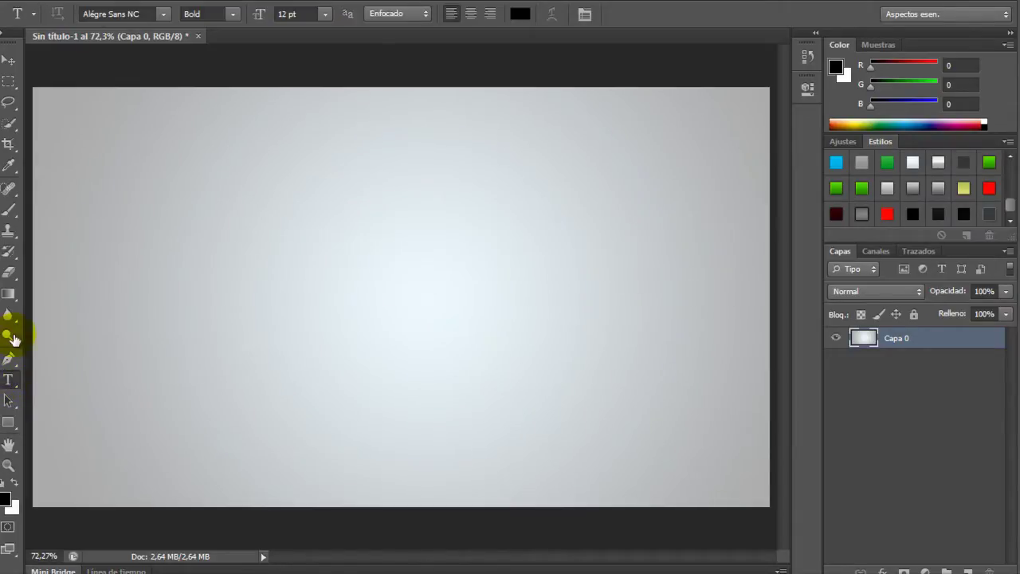
pyautogui.press('g')
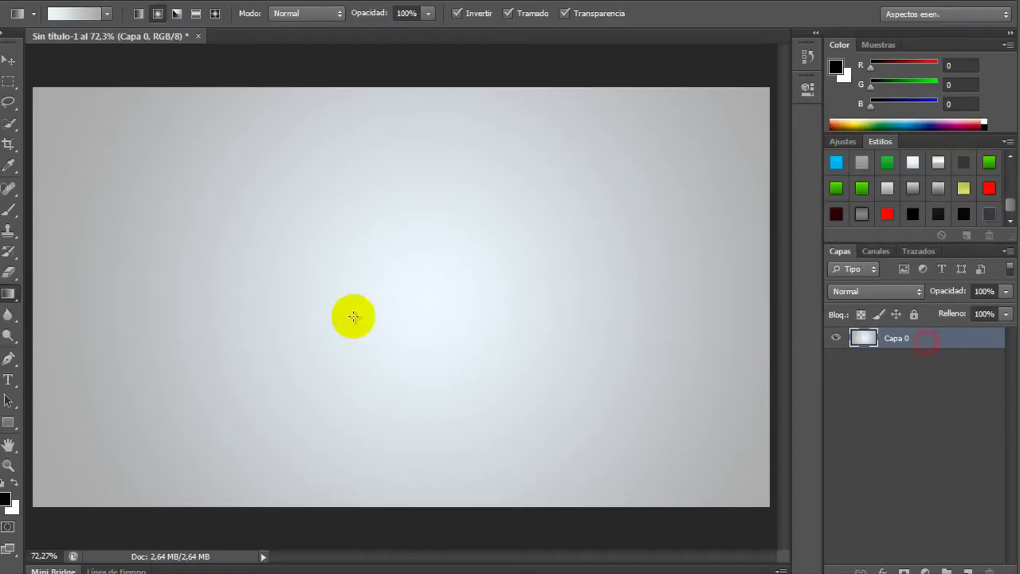
pyautogui.click(8, 379)
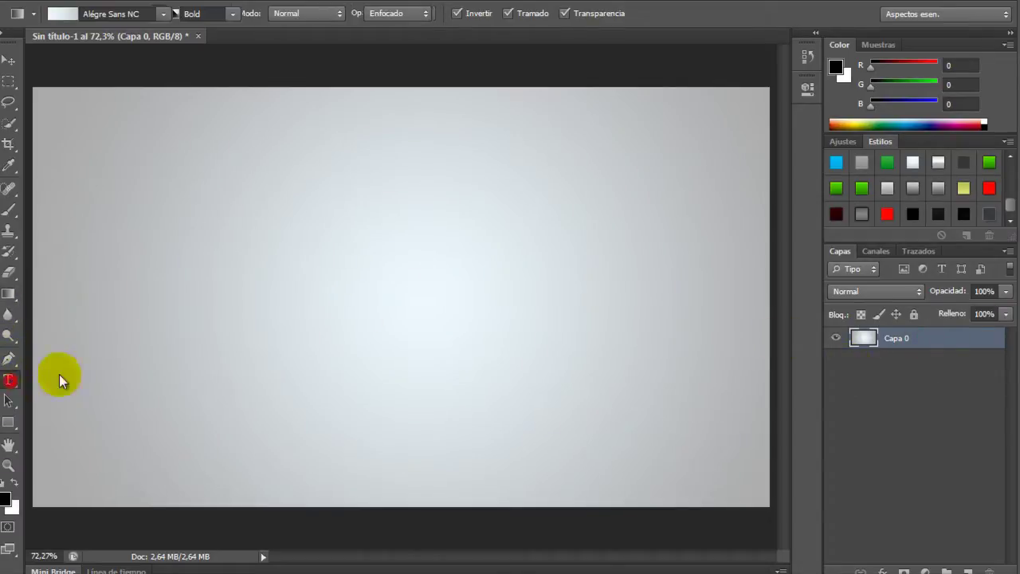
pyautogui.click(347, 311)
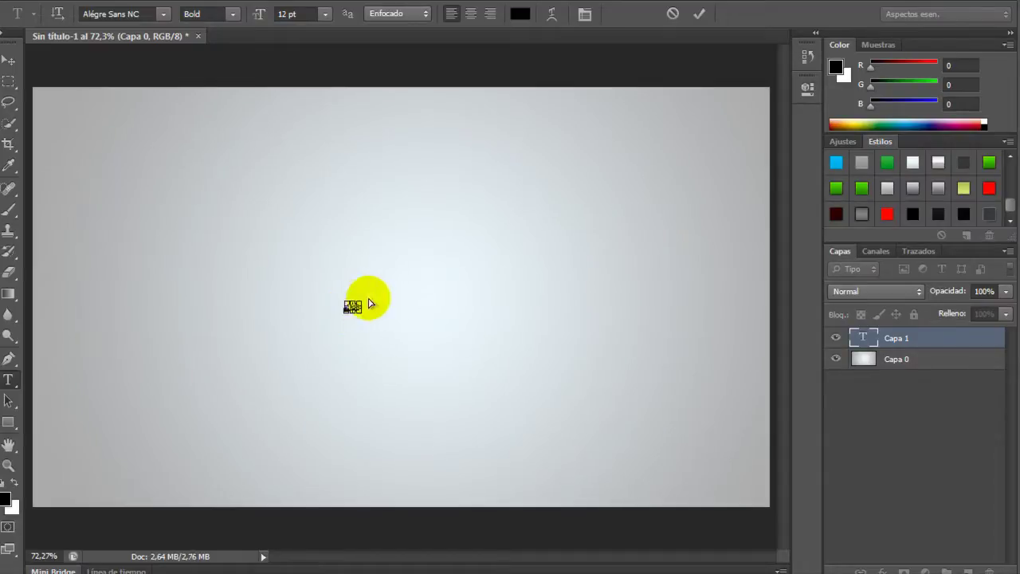
pyautogui.keyDown('ctrl'); pyautogui.click(360, 301); pyautogui.keyUp('ctrl')
pyautogui.moveTo(444, 256); pyautogui.dragTo(538, 205)
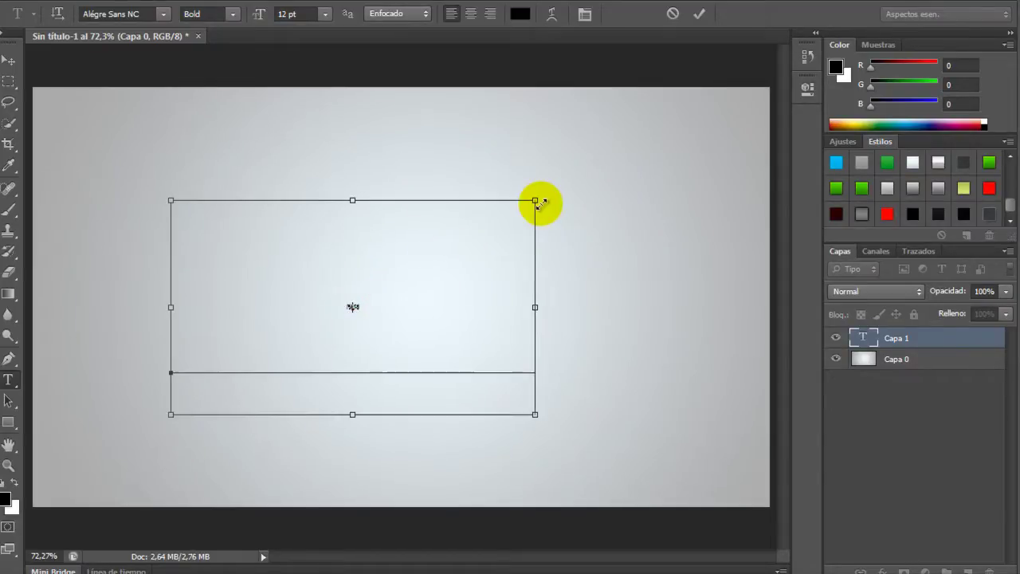
pyautogui.click(698, 13)
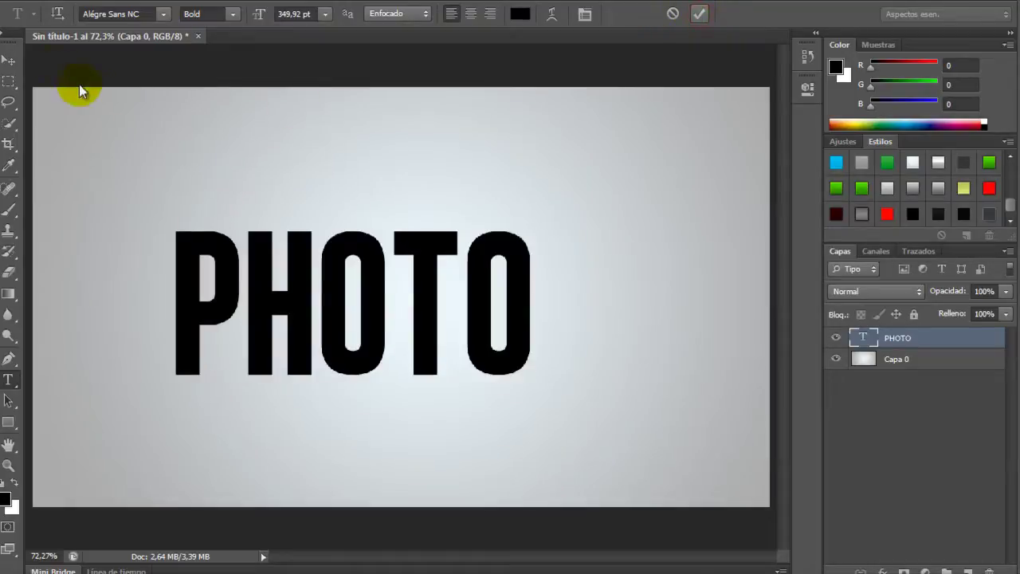
pyautogui.click(8, 60)
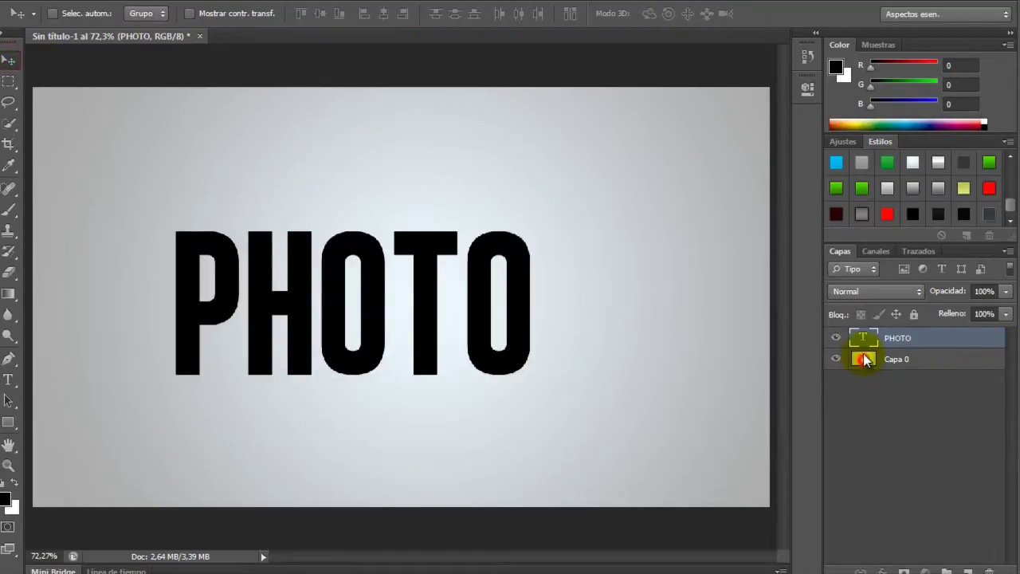
# Step: Align PHOTO to the vertical and horizontal centres of a full-canvas Capa 0 selection, then deselect
pyautogui.keyDown('ctrl'); pyautogui.click(863, 360); pyautogui.keyUp('ctrl')
pyautogui.click(318, 21)
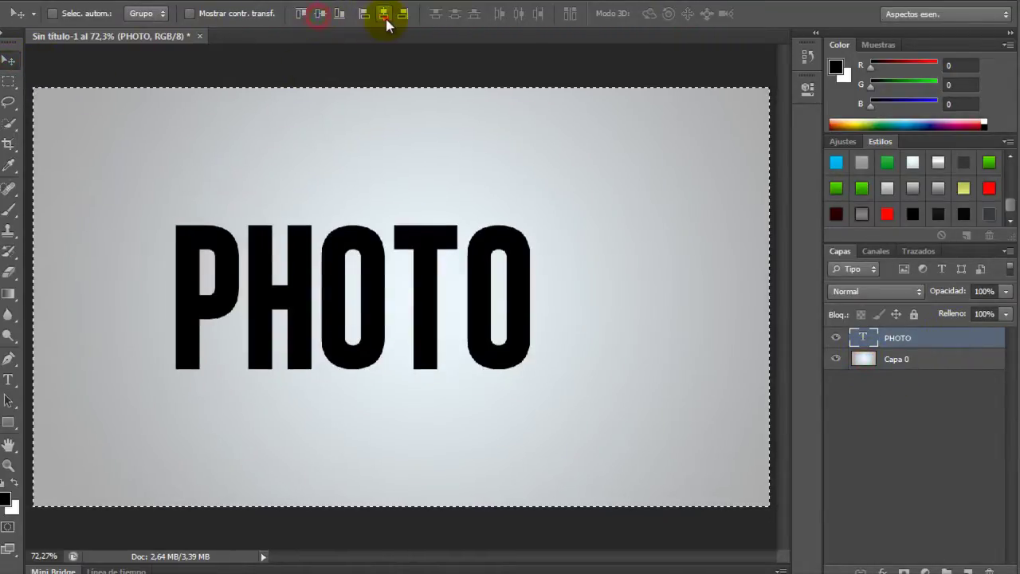
pyautogui.click(386, 18)
pyautogui.hotkey('ctrl', 'd')
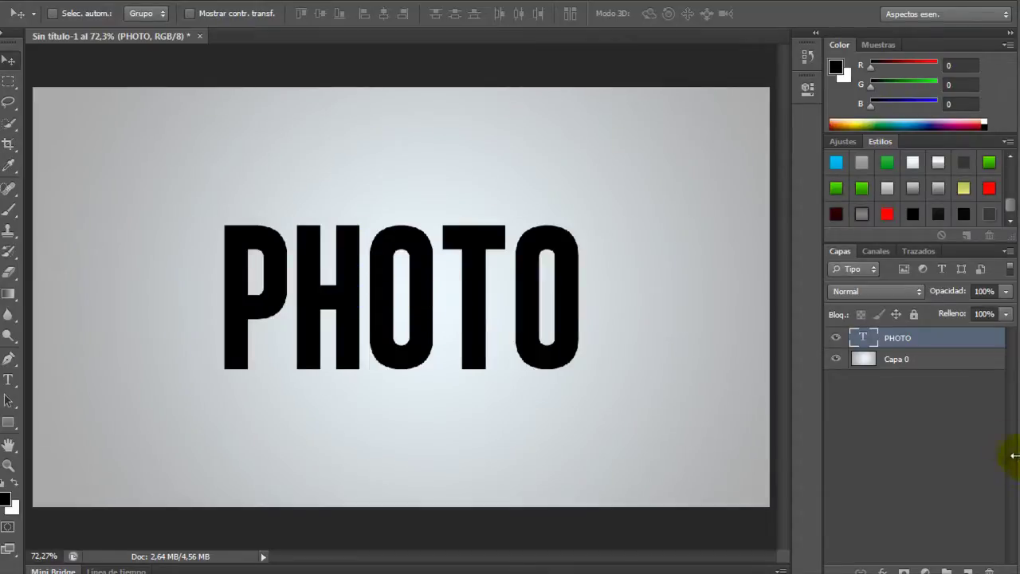
# Step: Rasterize the PHOTO type layer with Rasterizar texto from its context menu
pyautogui.rightClick(937, 338)
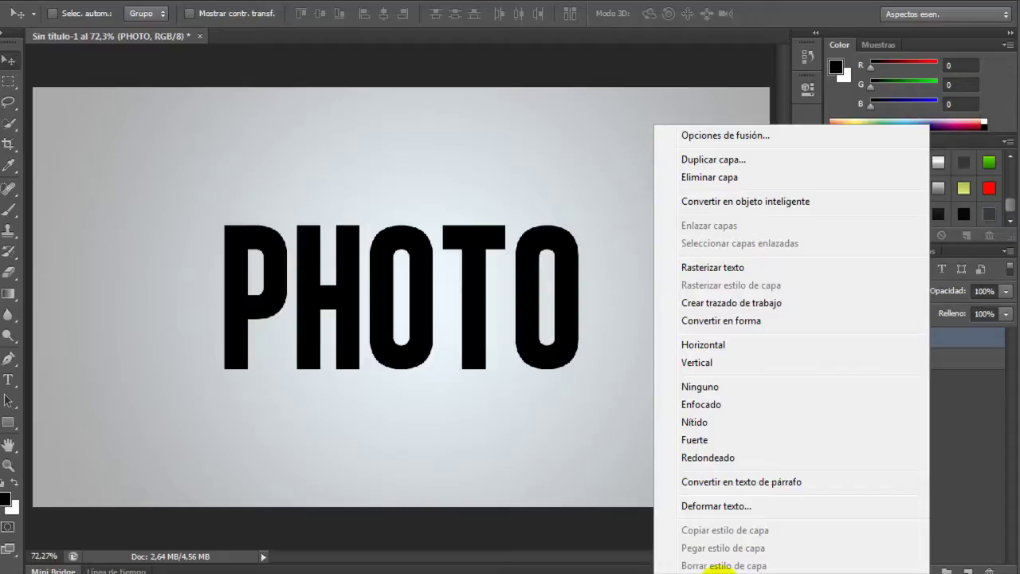
pyautogui.click(708, 268)
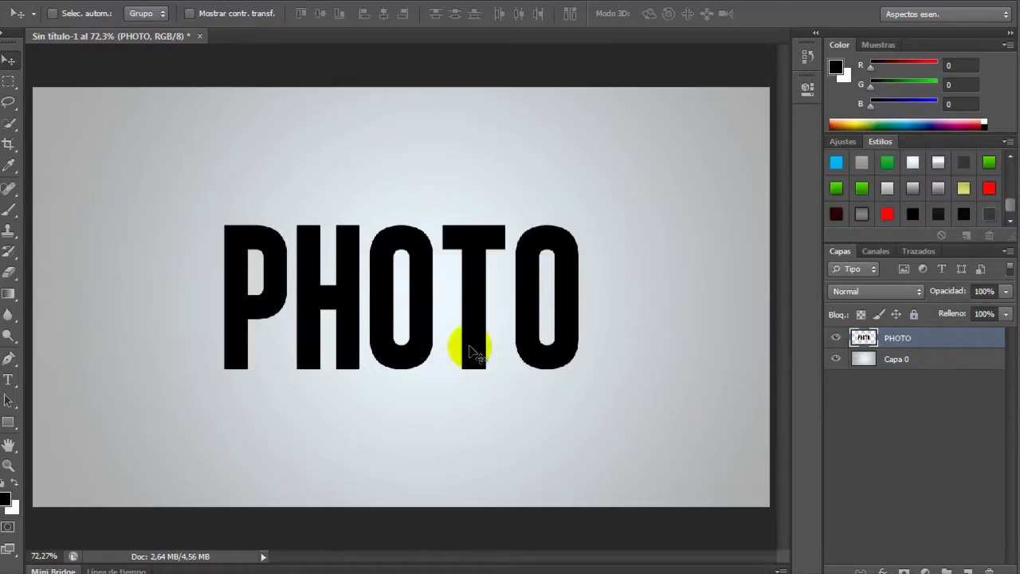
pyautogui.click(946, 343)
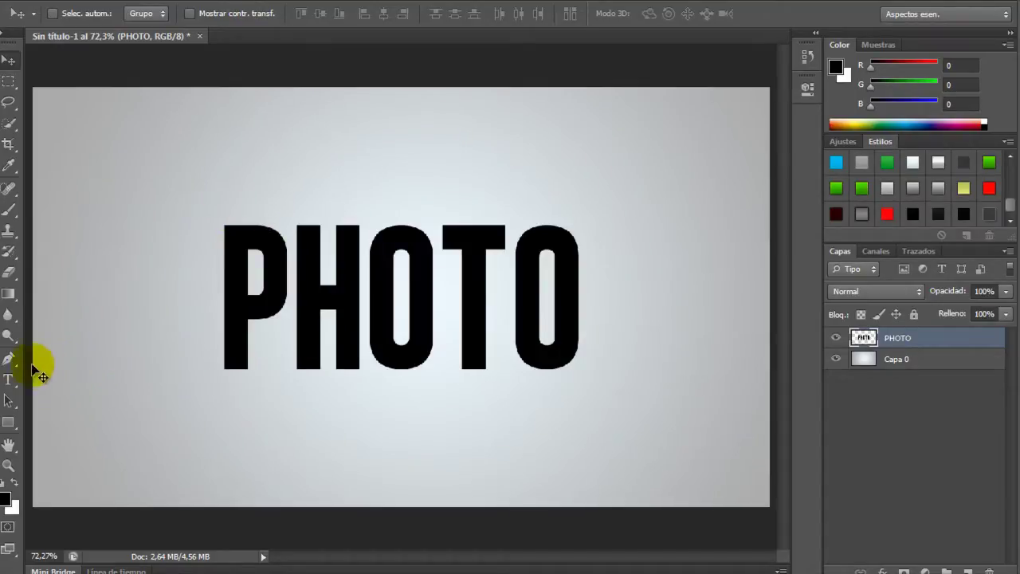
# Step: Outline a jagged piece across the foot of the P with the Pen and make it a selection
pyautogui.click(8, 359)
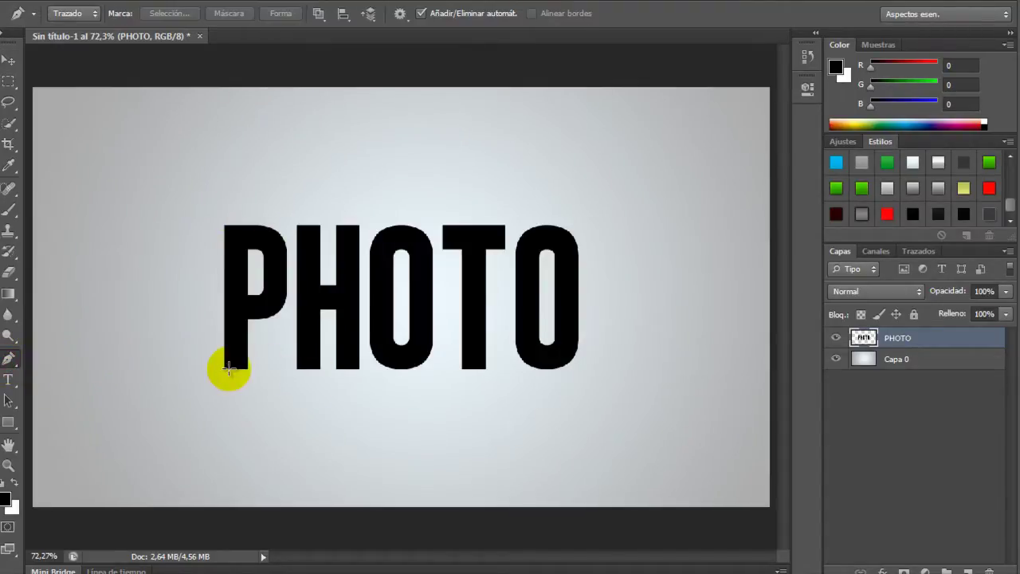
pyautogui.scroll(2, 230, 374)
pyautogui.scroll(2, 230, 374)
pyautogui.scroll(2, 230, 375)
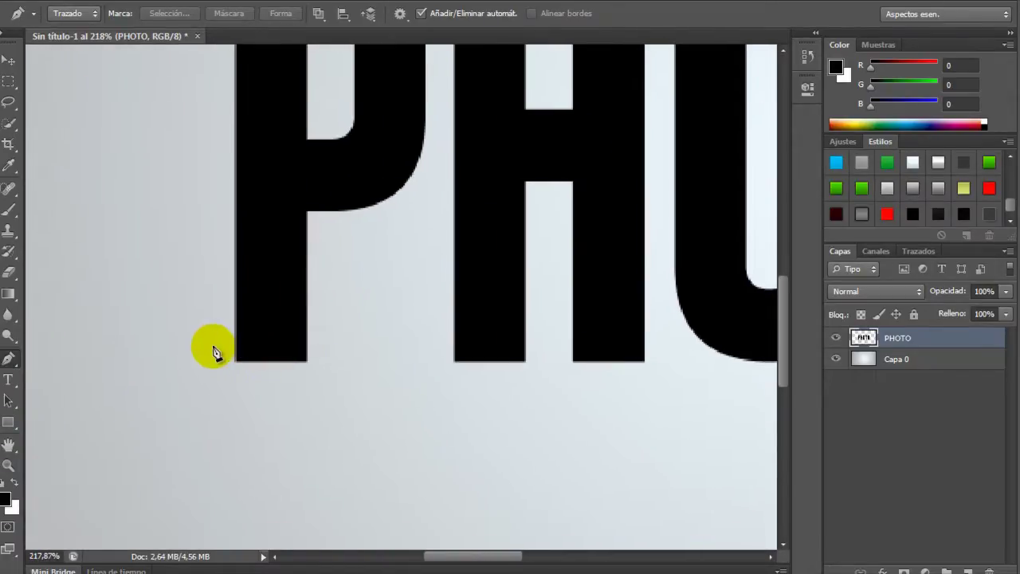
pyautogui.moveTo(213, 344); pyautogui.dragTo(267, 330)
pyautogui.click(268, 343)
pyautogui.click(284, 386)
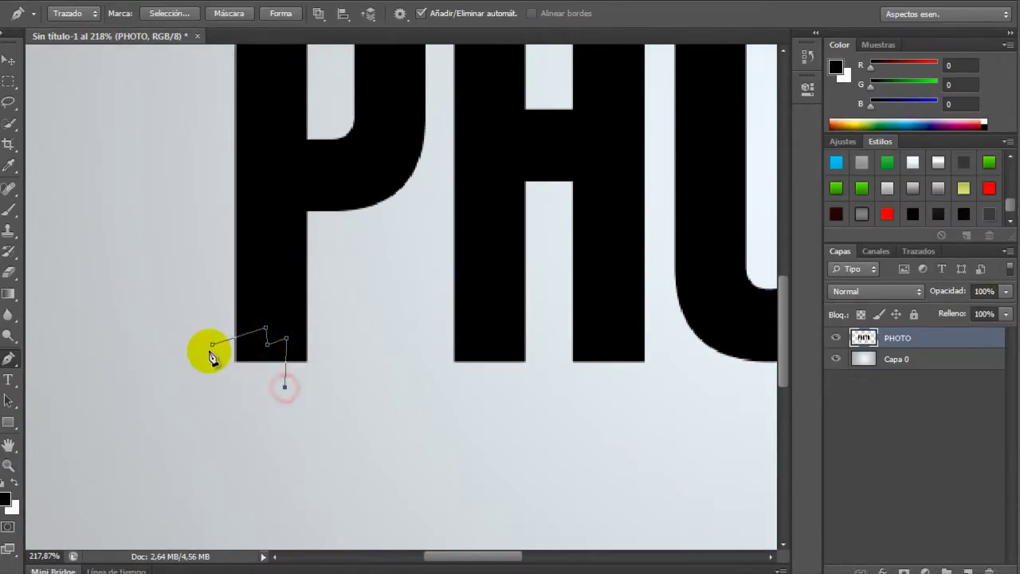
pyautogui.click(211, 346)
pyautogui.moveTo(211, 346); pyautogui.dragTo(236, 327)
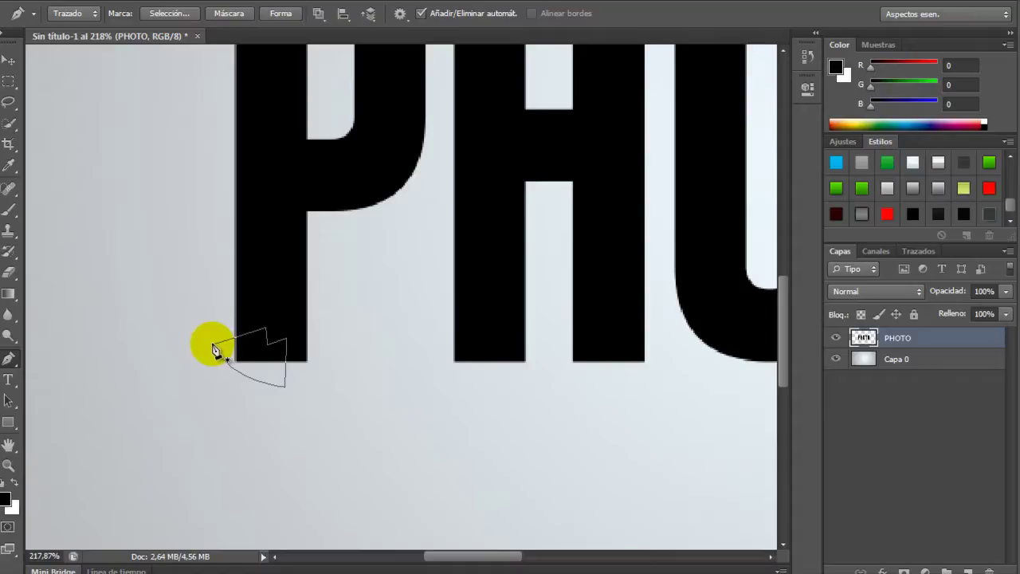
pyautogui.hotkey('ctrl', 'Return')
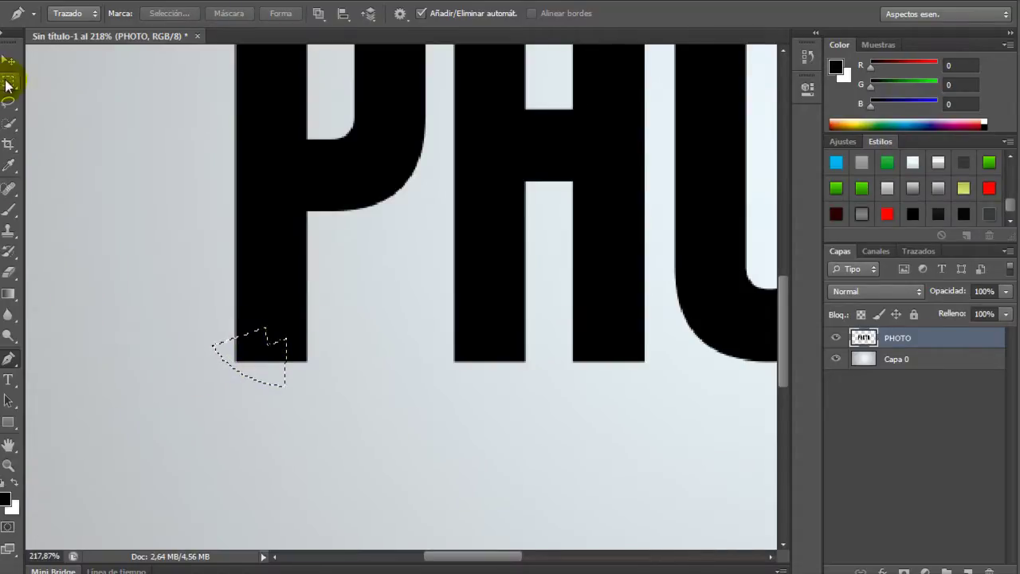
# Step: Drag the cut piece down-left and rotate it about -21°
pyautogui.click(8, 60)
pyautogui.moveTo(249, 359)
pyautogui.mouseDown()
pyautogui.moveTo(225, 367)
pyautogui.moveTo(215, 388)
pyautogui.mouseUp()
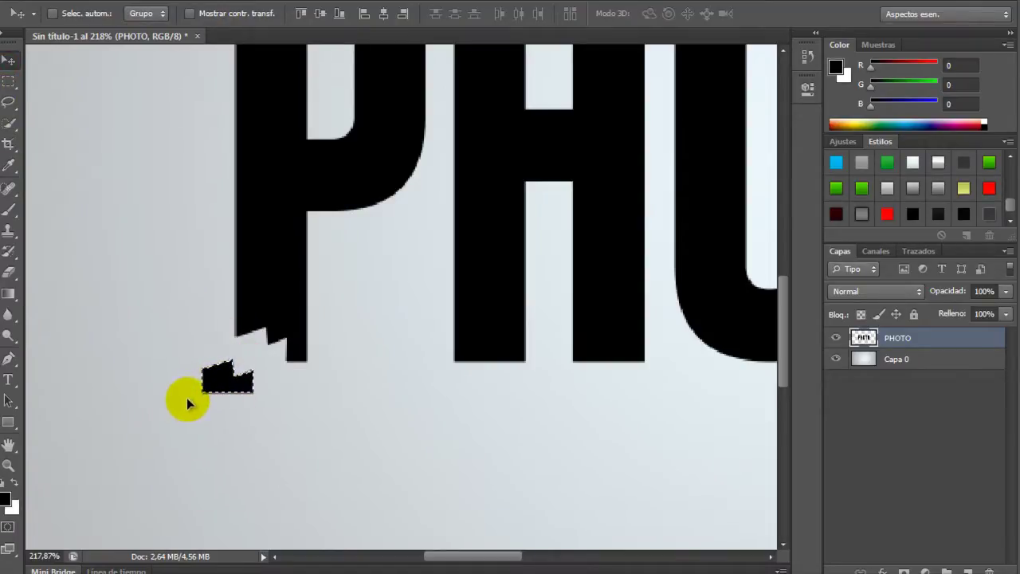
pyautogui.hotkey('ctrl', 't')
pyautogui.moveTo(269, 406); pyautogui.dragTo(281, 389)
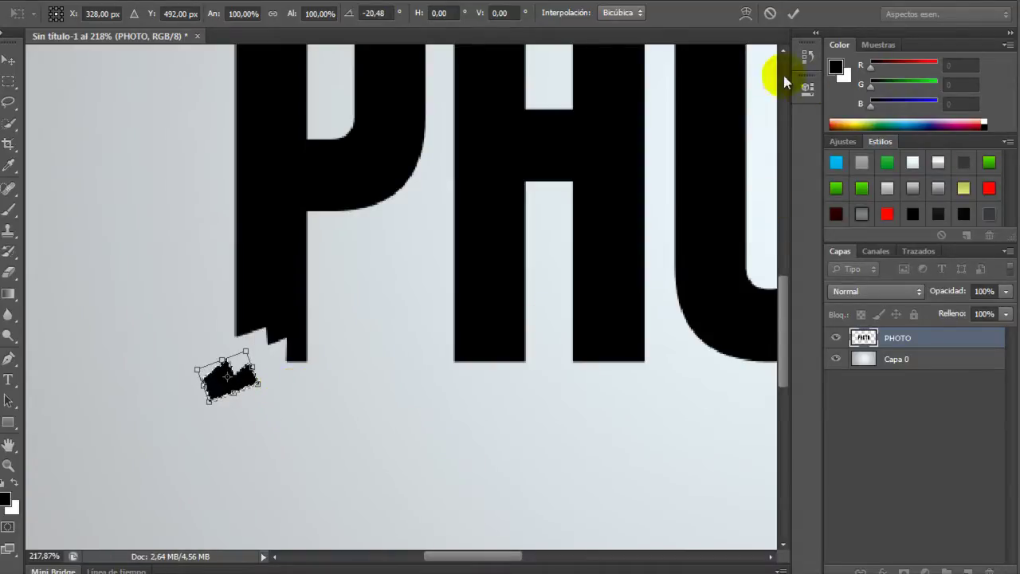
pyautogui.click(794, 13)
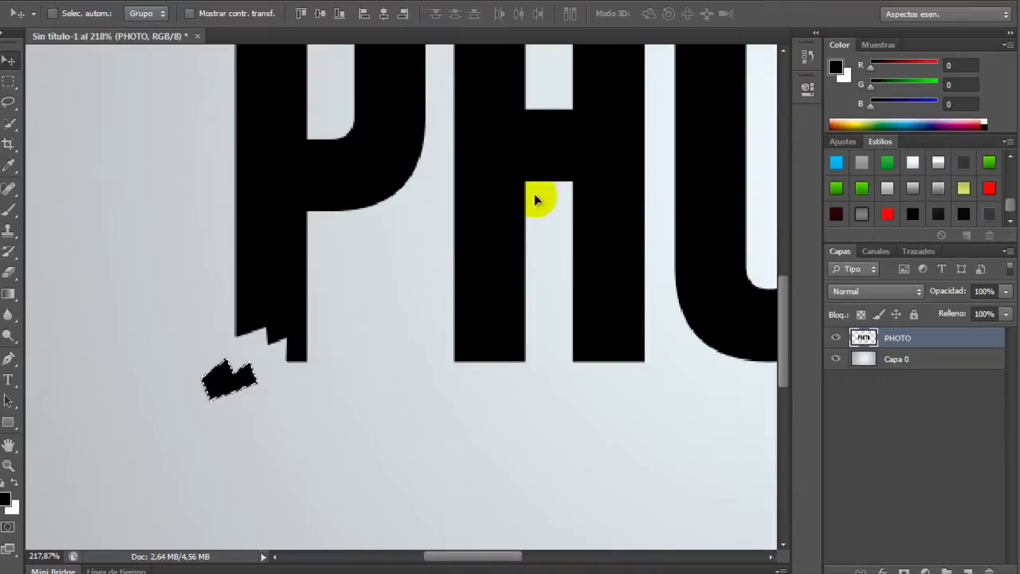
# Step: Outline a jagged shard at the top of the P and turn it into a selection
pyautogui.scroll(-2, 418, 358)
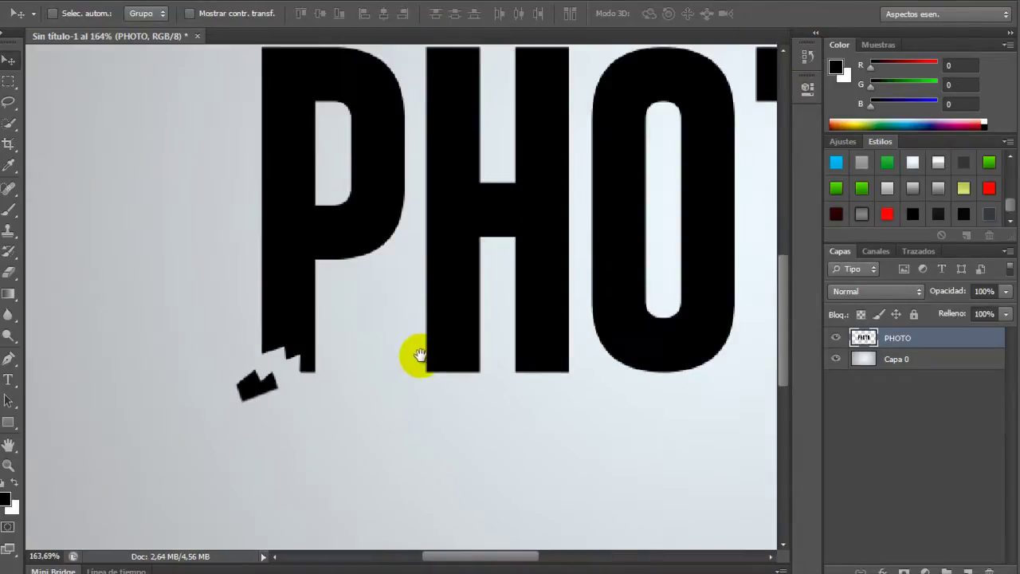
pyautogui.click(6, 363)
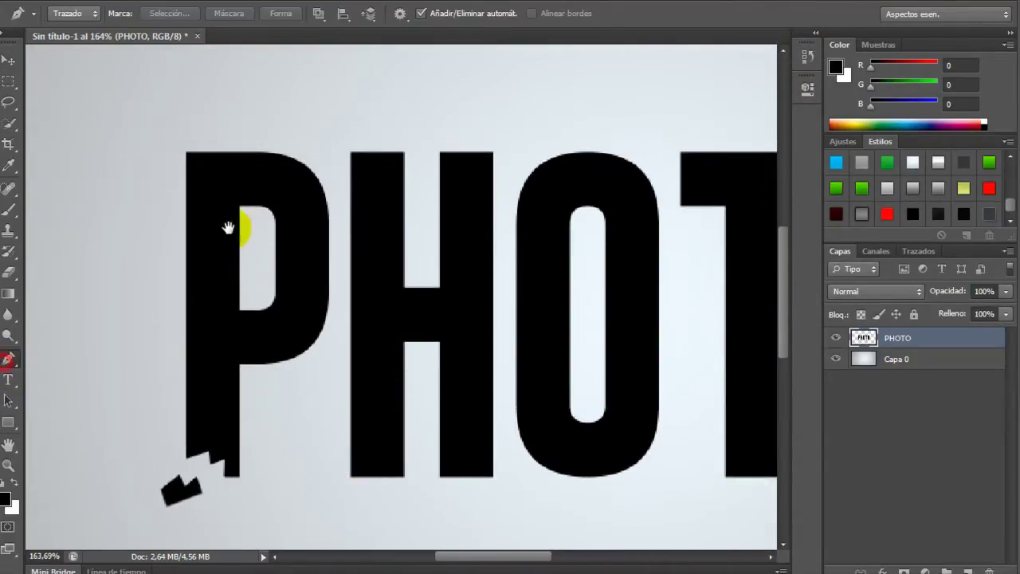
pyautogui.scroll(1, 227, 256)
pyautogui.scroll(1, 191, 271)
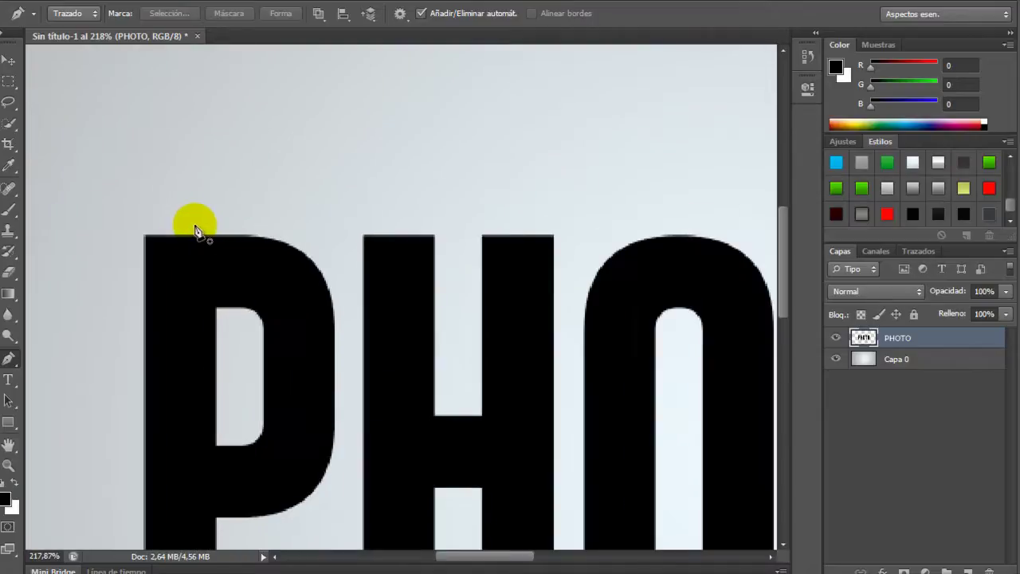
pyautogui.click(191, 221)
pyautogui.click(213, 274)
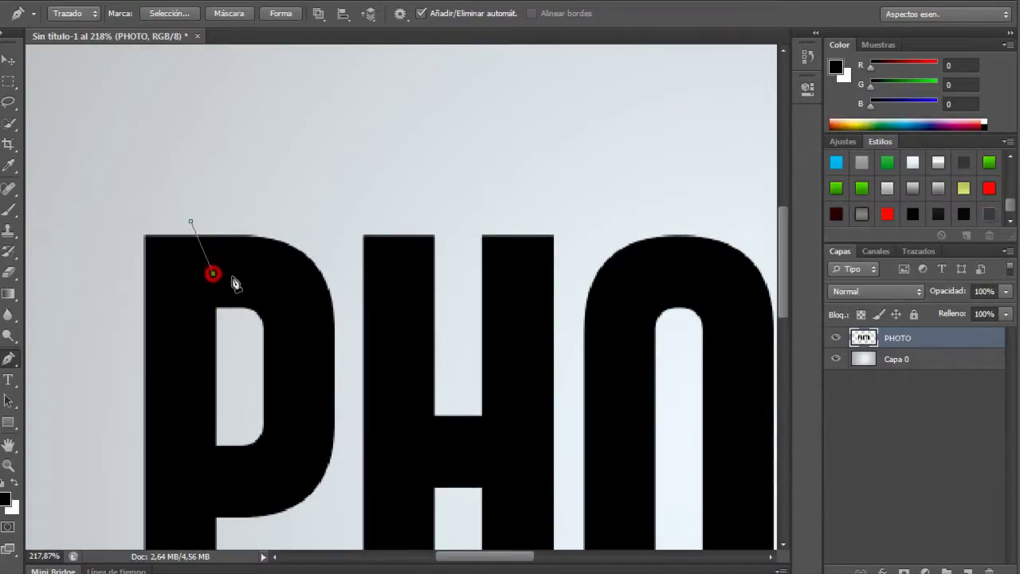
pyautogui.click(225, 318)
pyautogui.click(256, 298)
pyautogui.click(253, 278)
pyautogui.click(227, 218)
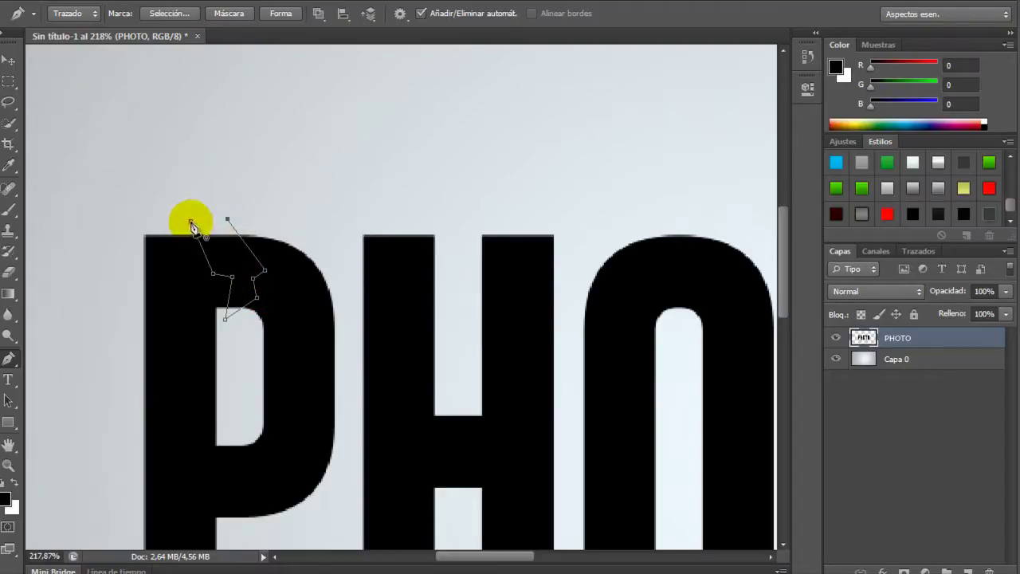
pyautogui.click(191, 222)
pyautogui.hotkey('ctrl', 'Return')
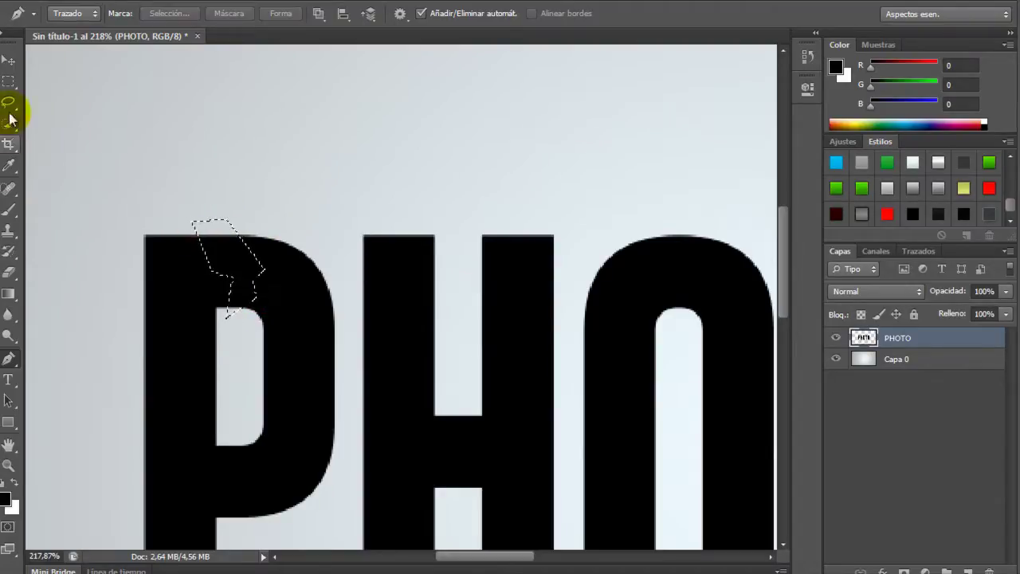
# Step: Shift the shard out of the P, drop the selection and zoom back out
pyautogui.click(8, 60)
pyautogui.moveTo(209, 227); pyautogui.dragTo(220, 232)
pyautogui.hotkey('ctrl', 'd')
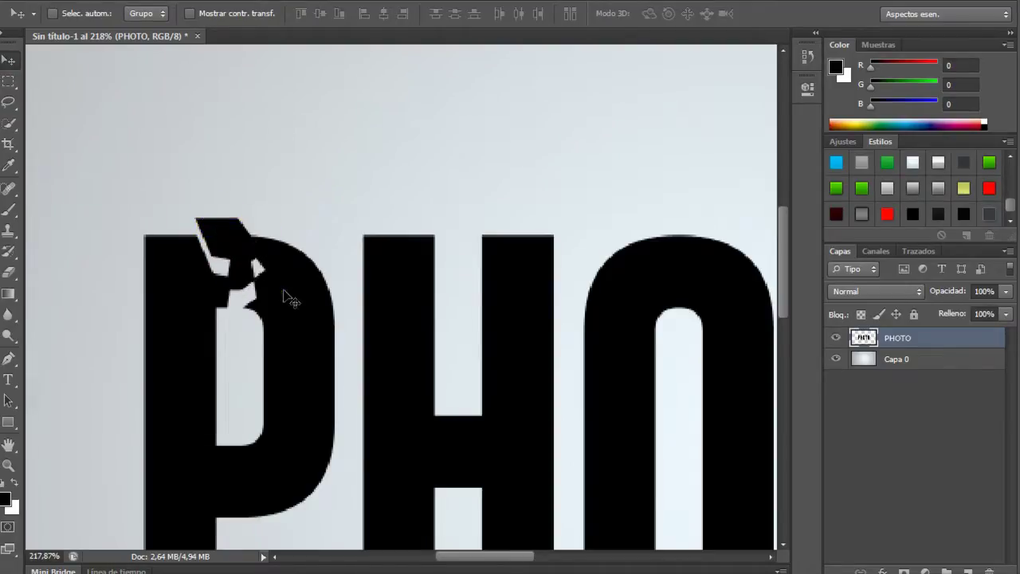
pyautogui.scroll(-3, 291, 299)
pyautogui.scroll(-2, 296, 287)
pyautogui.scroll(-1, 275, 307)
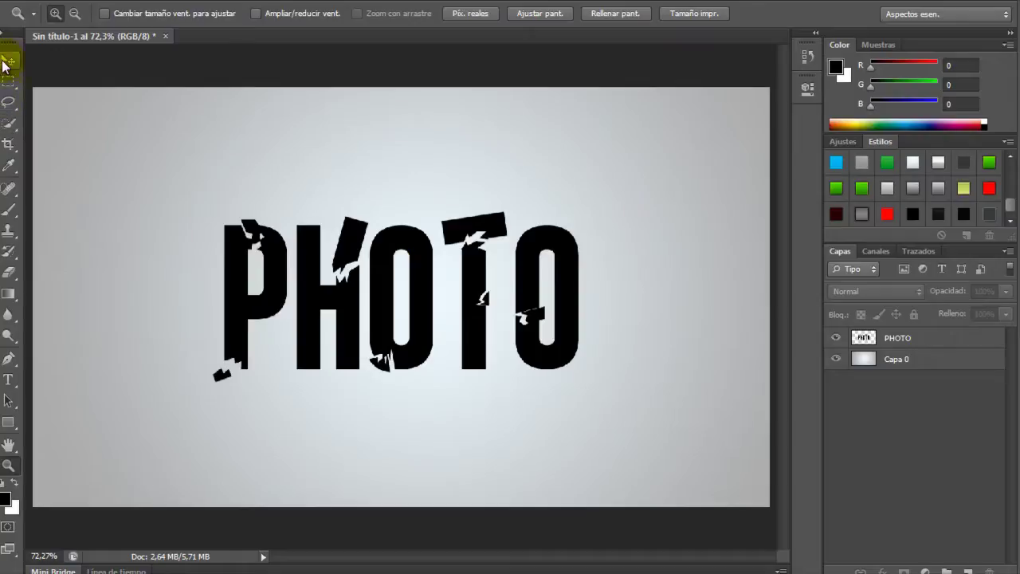
pyautogui.click(5, 63)
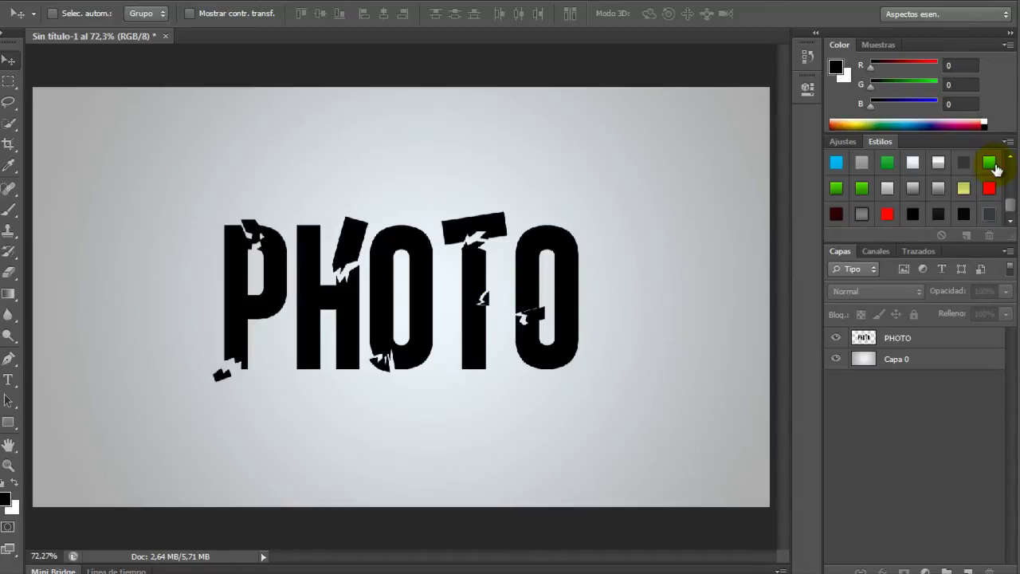
# Step: Try several Styles-panel presets on PHOTO, settling on the bright bevelled green gradient style
pyautogui.click(949, 335)
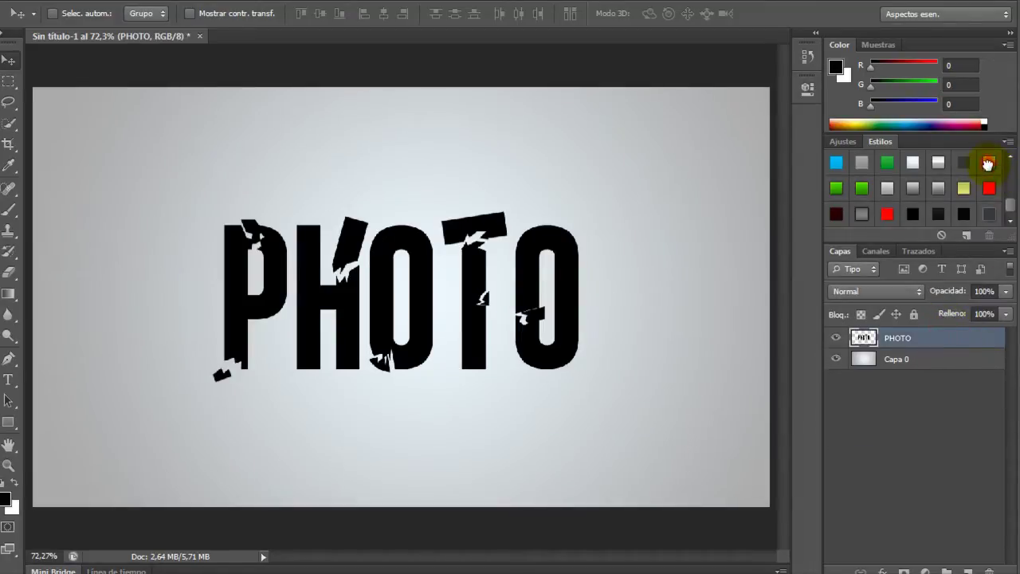
pyautogui.click(989, 162)
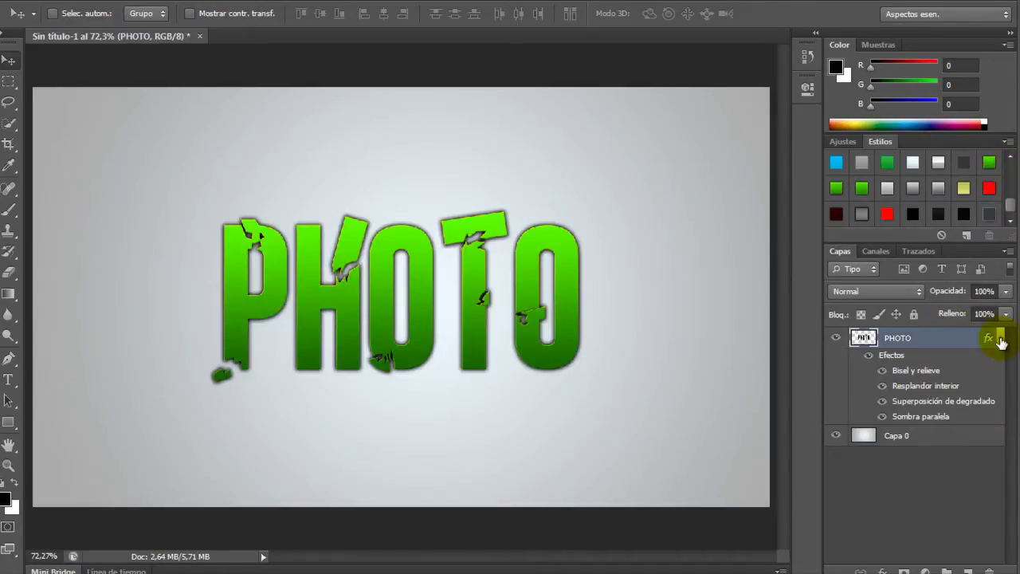
pyautogui.click(861, 214)
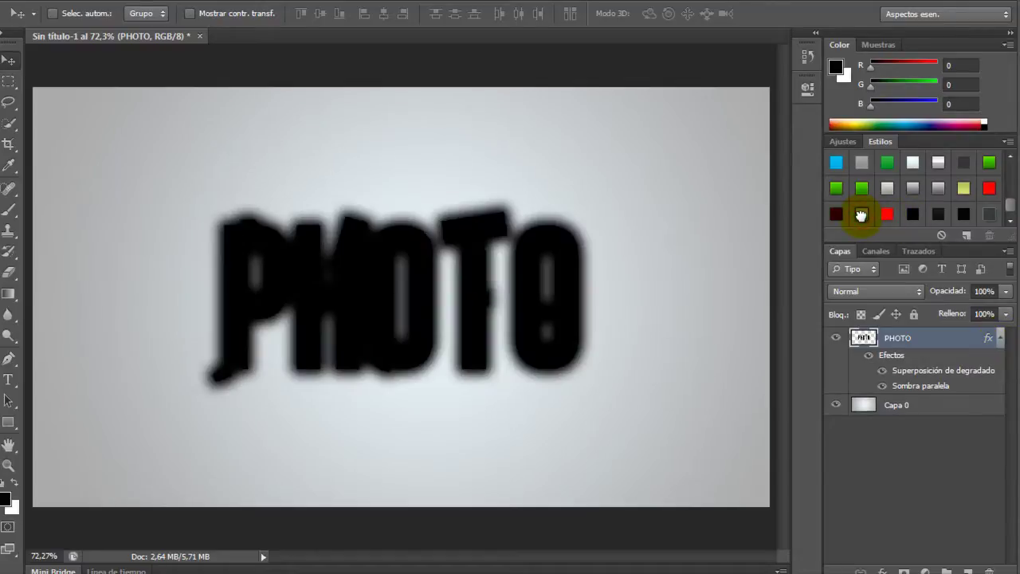
pyautogui.click(837, 188)
pyautogui.click(838, 162)
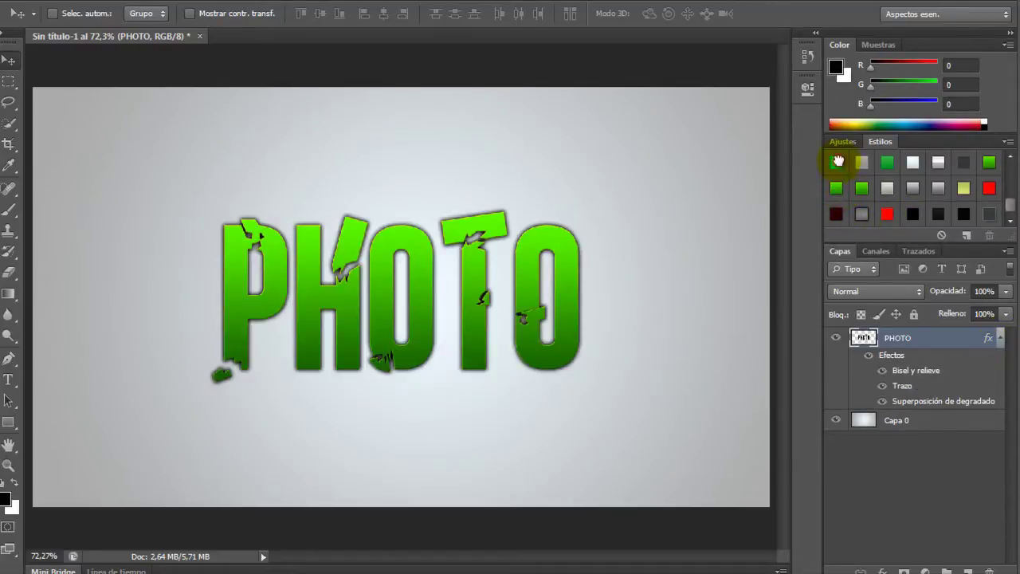
pyautogui.click(887, 164)
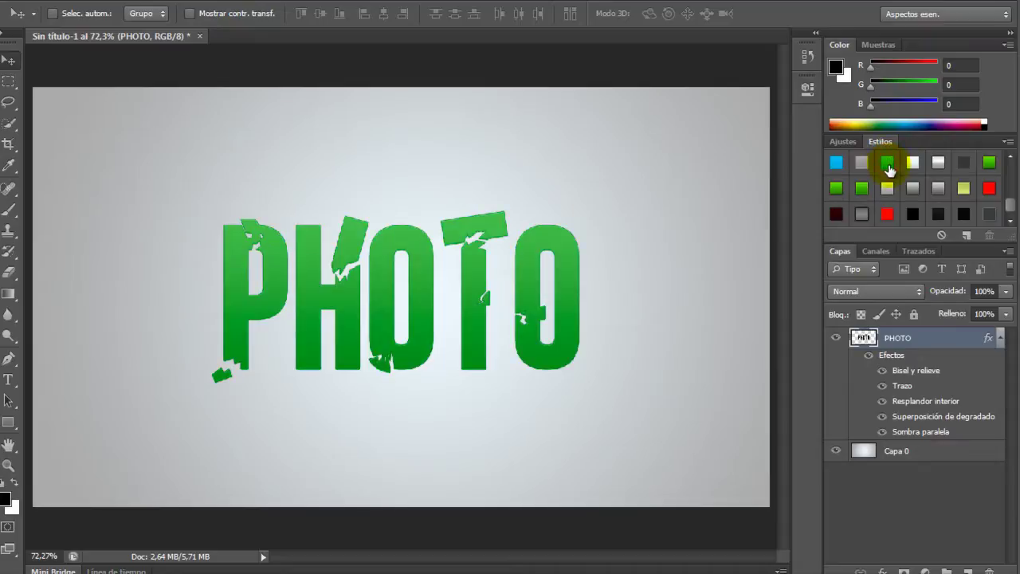
pyautogui.click(859, 192)
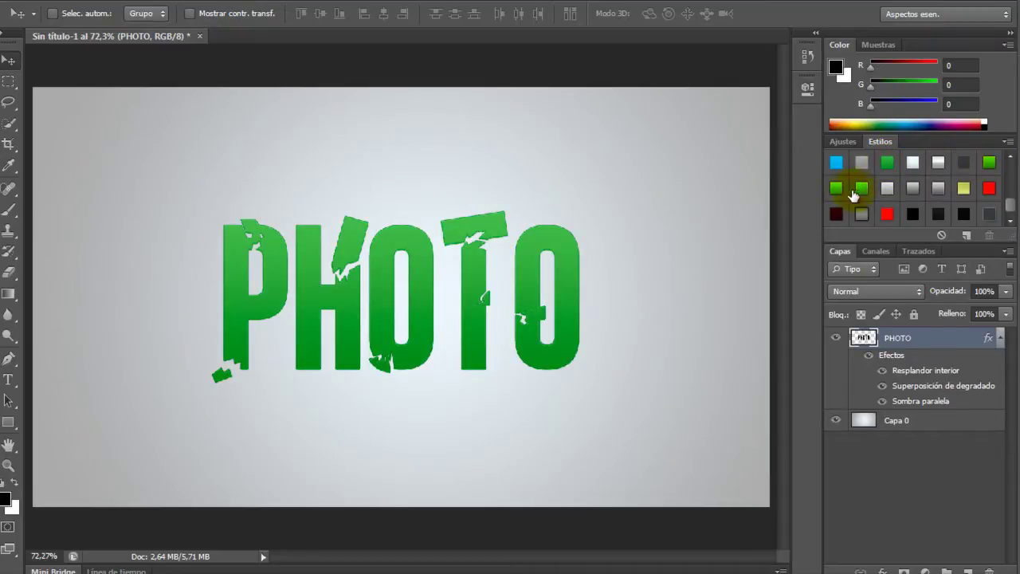
pyautogui.click(837, 190)
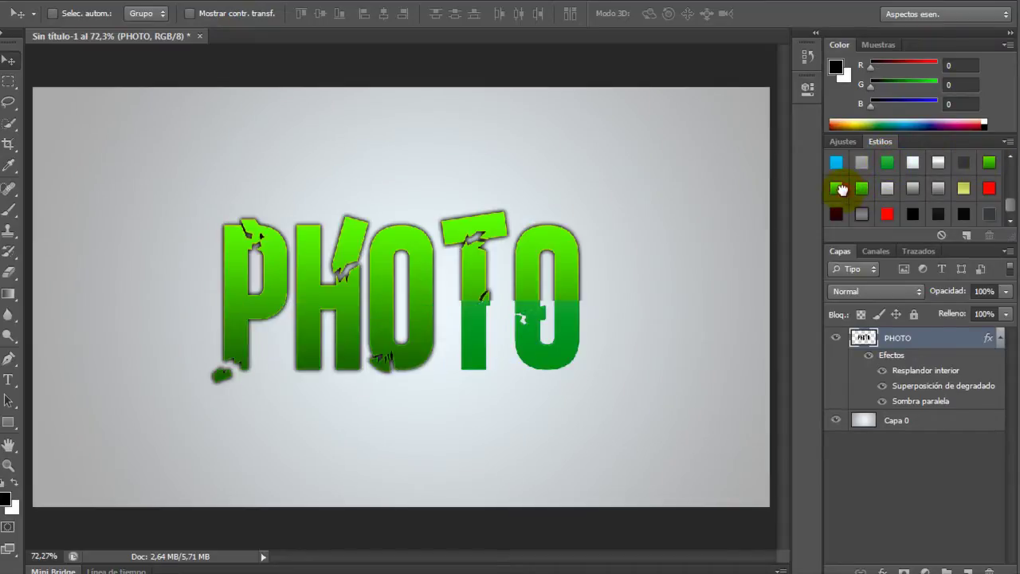
pyautogui.click(998, 341)
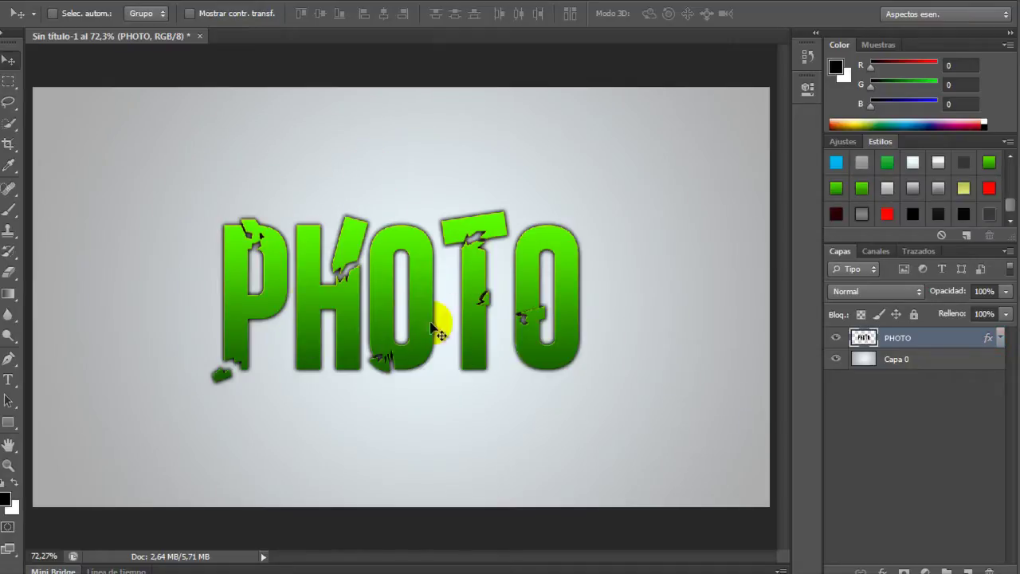